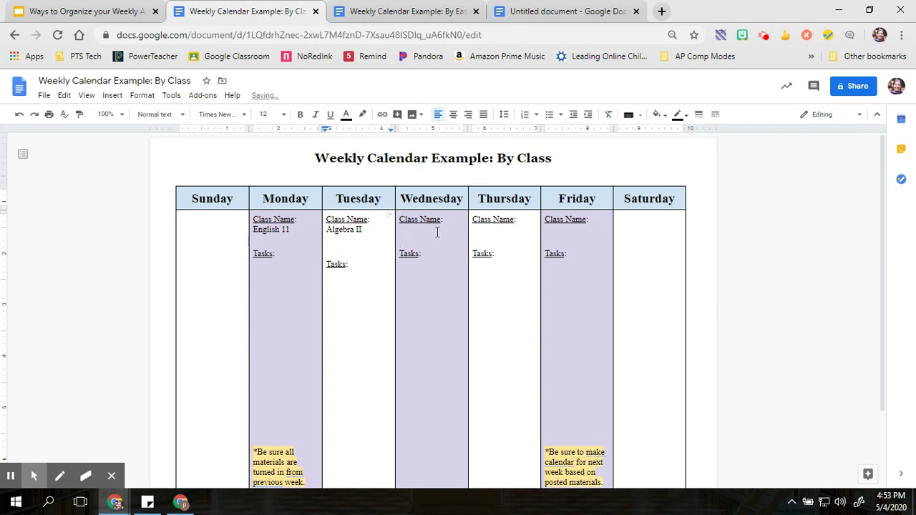
Step: Enter Biology as Wednesday's class name and Agriculture as Thursday's class name in the calendar table
click(447, 225)
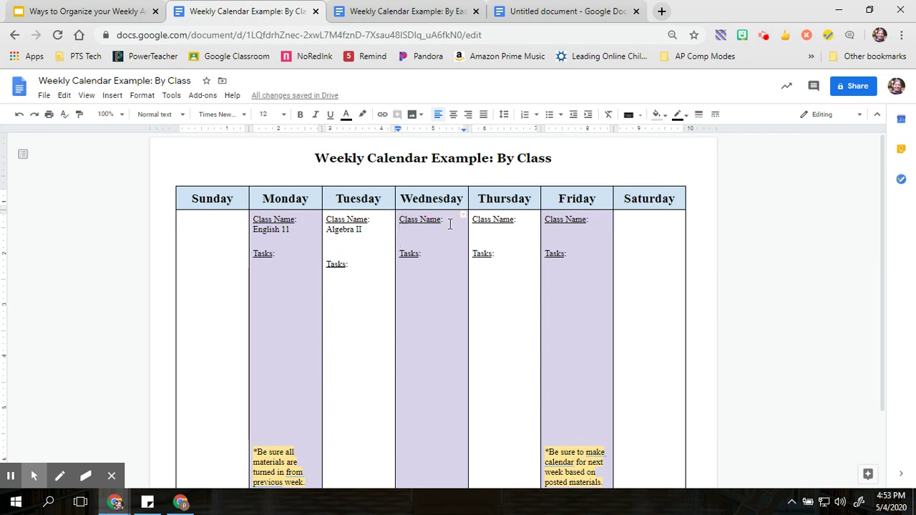
text(Bio)
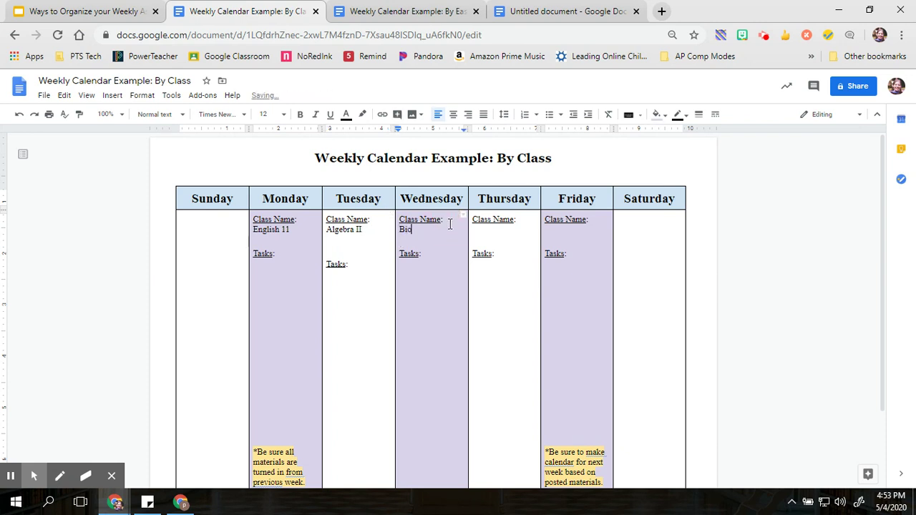
text(logy)
click(522, 223)
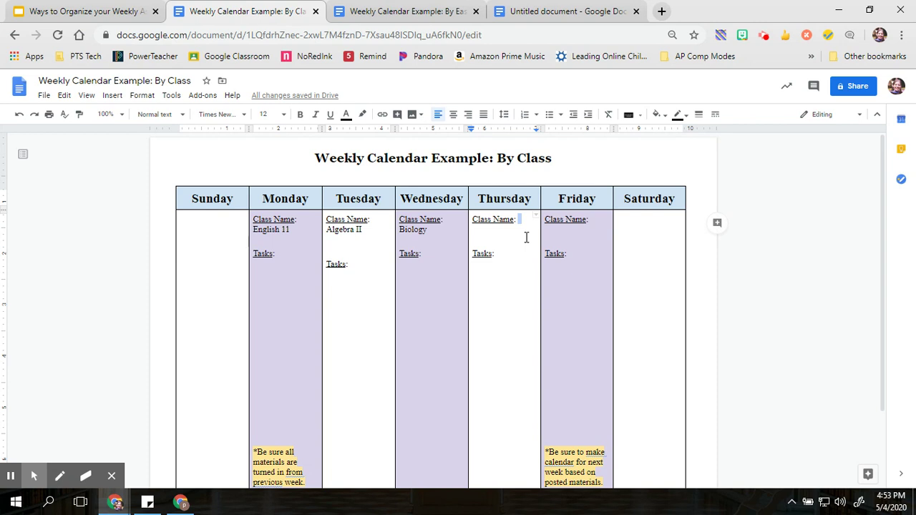
text(Agriculture)
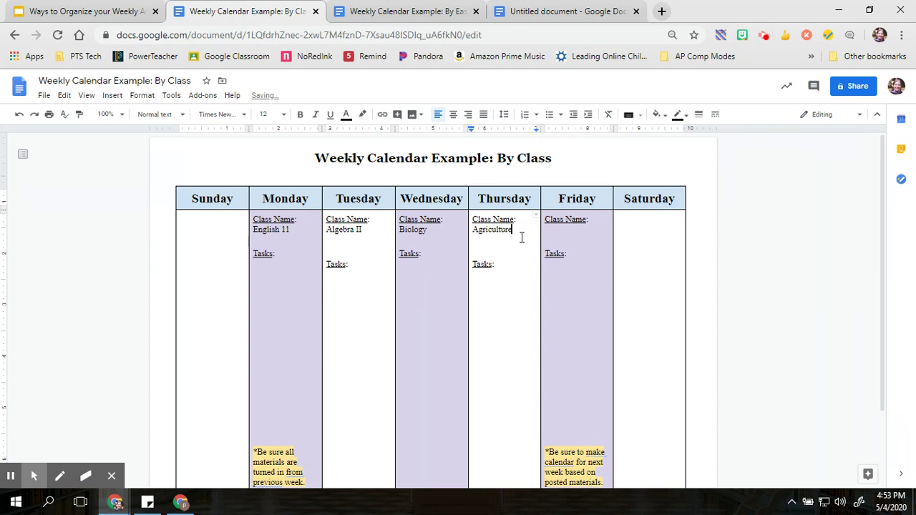
Step: Add a second class block lower in the Thursday column with the lines "Class Name: Art" and "Tasks:"
click(497, 266)
key(Return)
key(Return)
key(Return)
key(Return)
key(Return)
key(Return)
text(Class Name: Art)
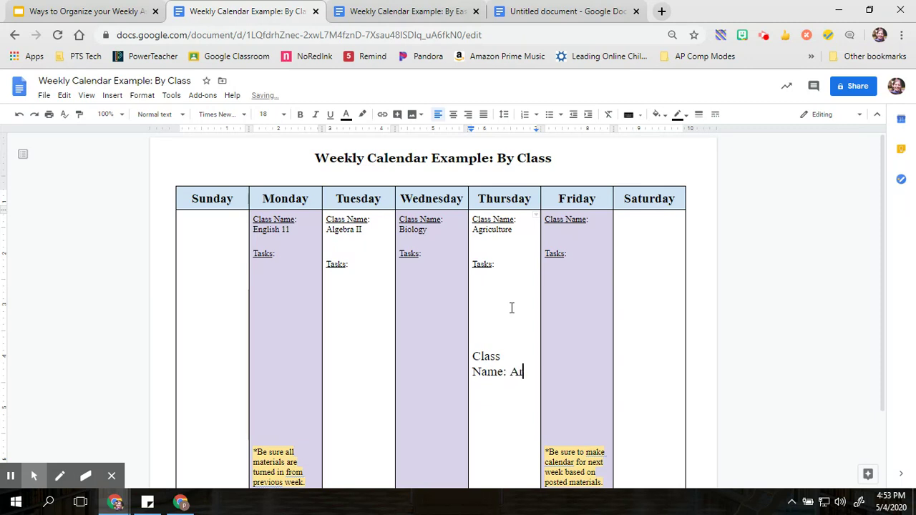
key(Return)
key(Return)
text(Tasks:)
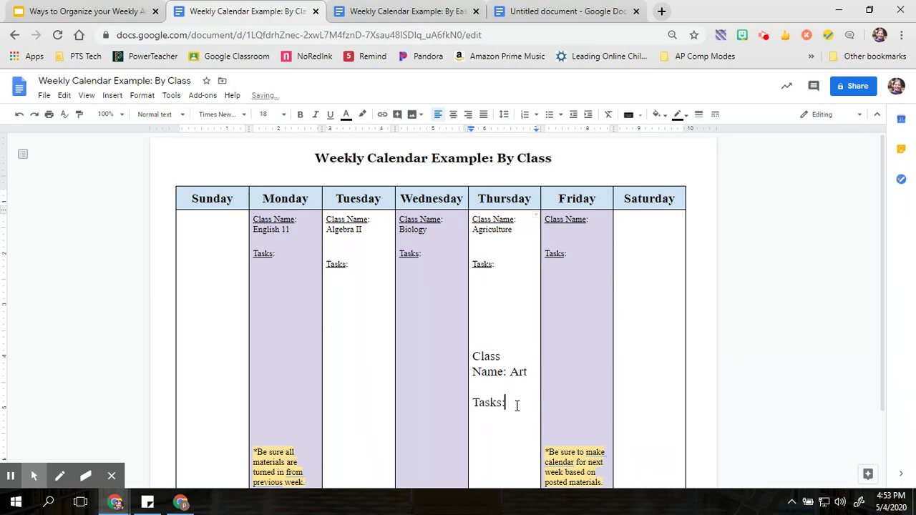
Step: Set the Art class block in Thursday's column to font size 12 and underline its word "Tasks"
drag(515, 403, 475, 352)
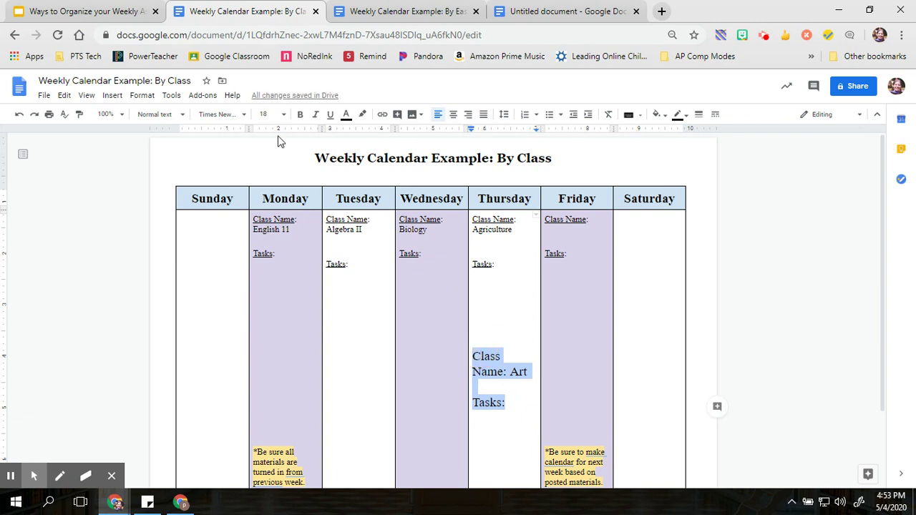
click(283, 117)
click(266, 201)
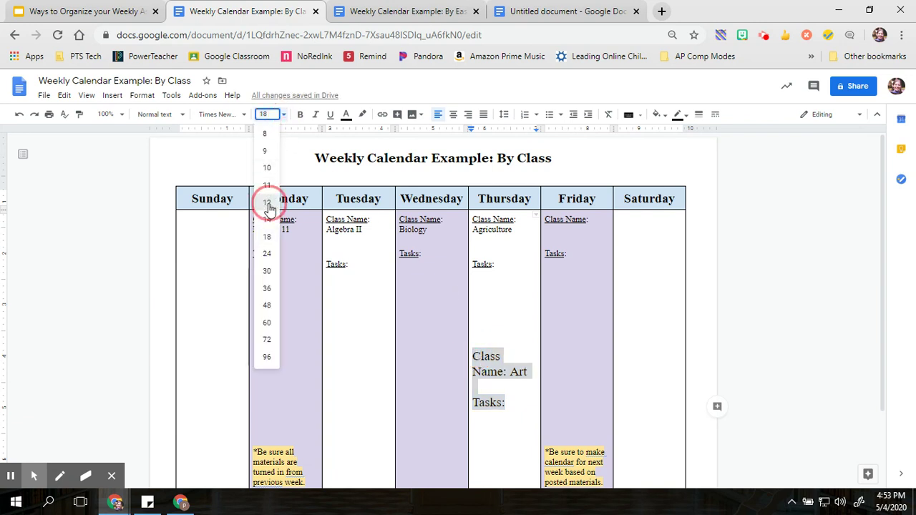
click(484, 372)
double_click(481, 374)
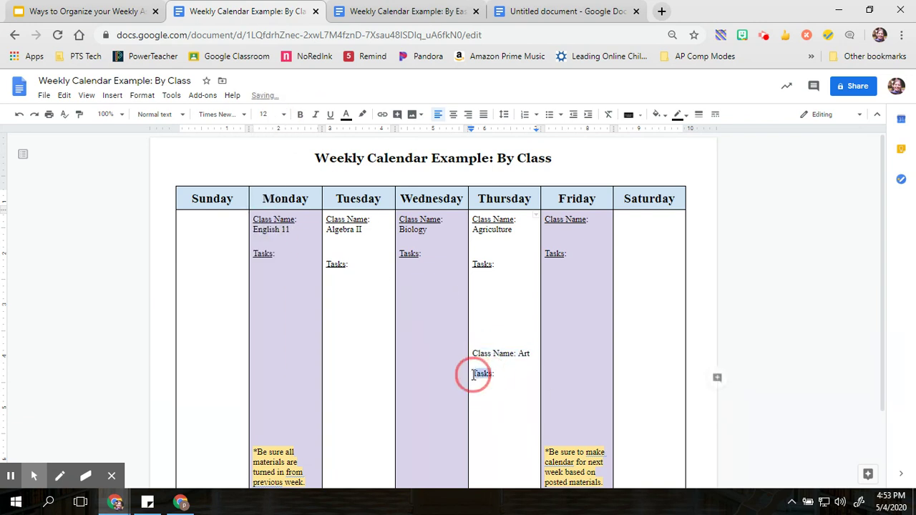
click(330, 115)
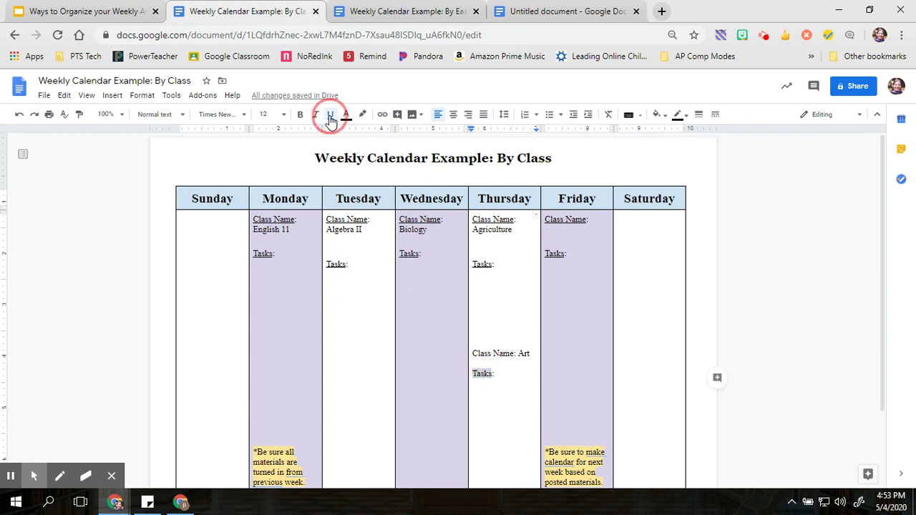
click(504, 264)
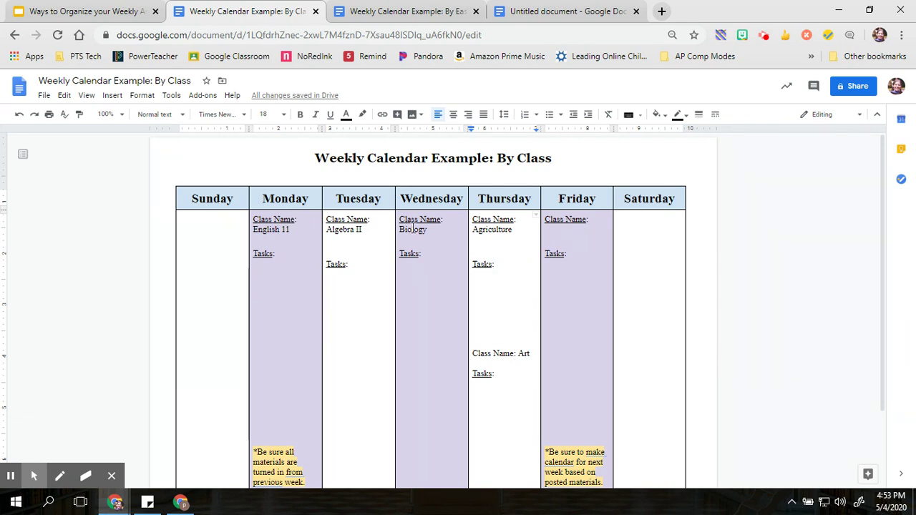
Step: Enter US History as Friday's class name
click(567, 236)
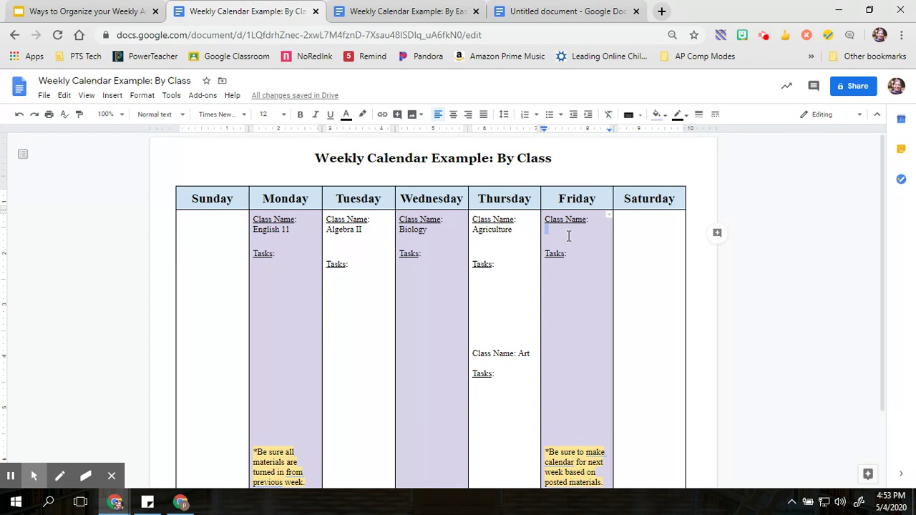
text(Sci)
key(BackSpace)
key(BackSpace)
key(BackSpace)
text(Us)
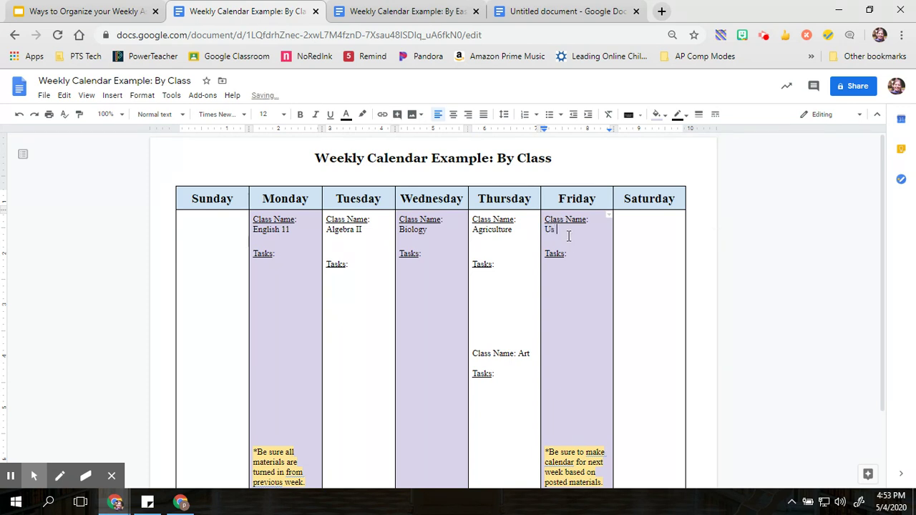
text( History)
Step: List Monday's tasks under English 11 as "Read Speech" and "Fill out a worksheet analyzing the speech.", separated by a blank line
click(291, 259)
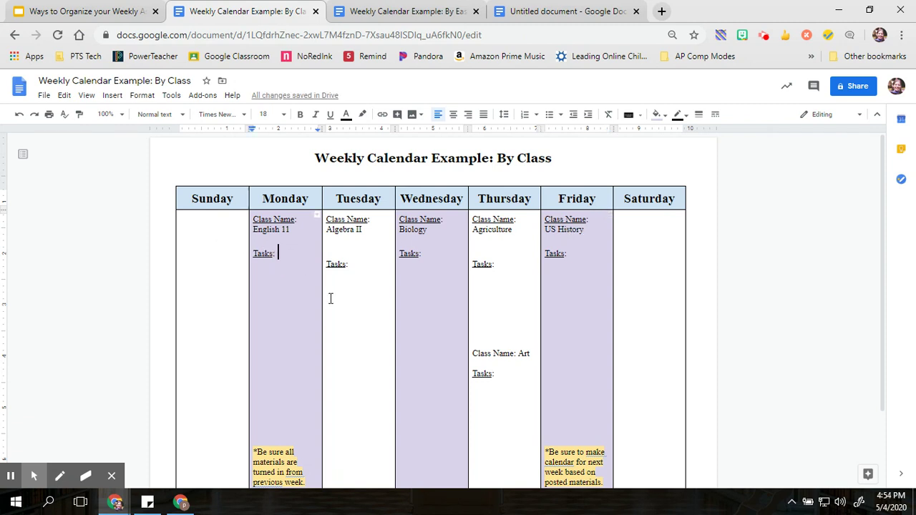
key(Return)
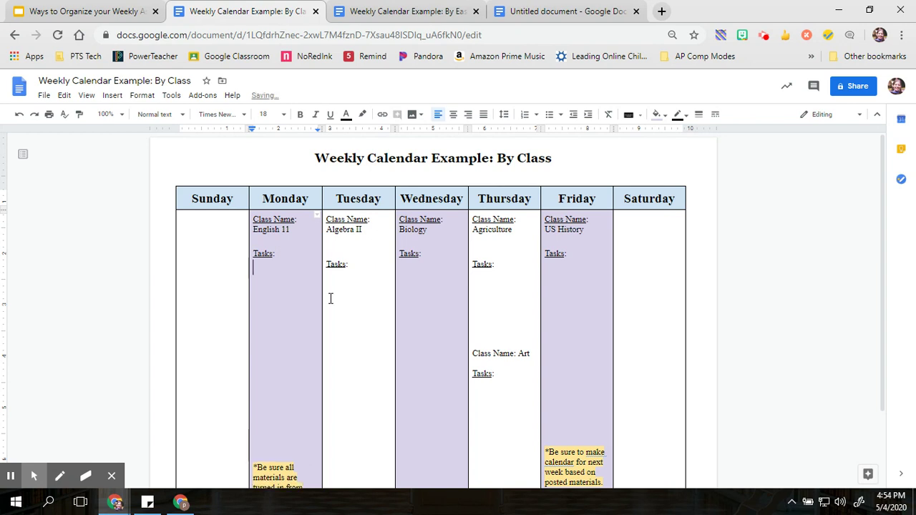
text(Read Speech)
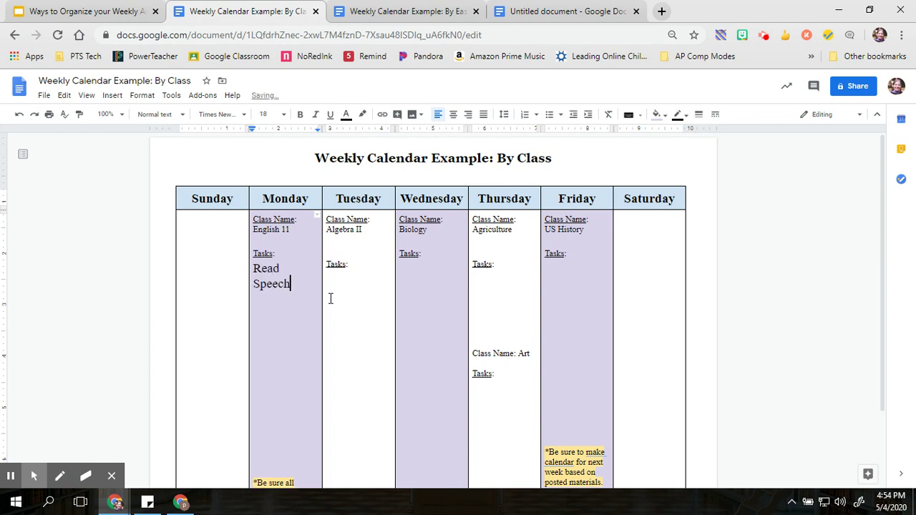
key(Return)
key(Return)
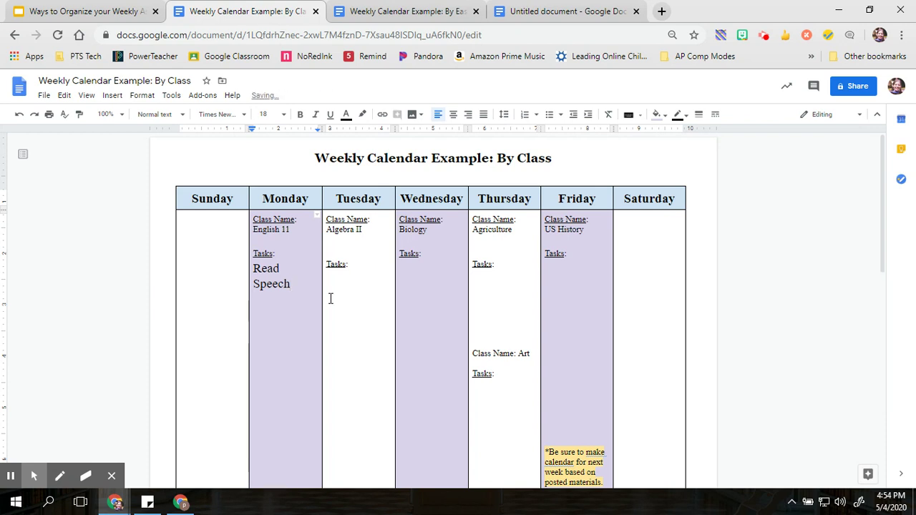
text(Fill out a )
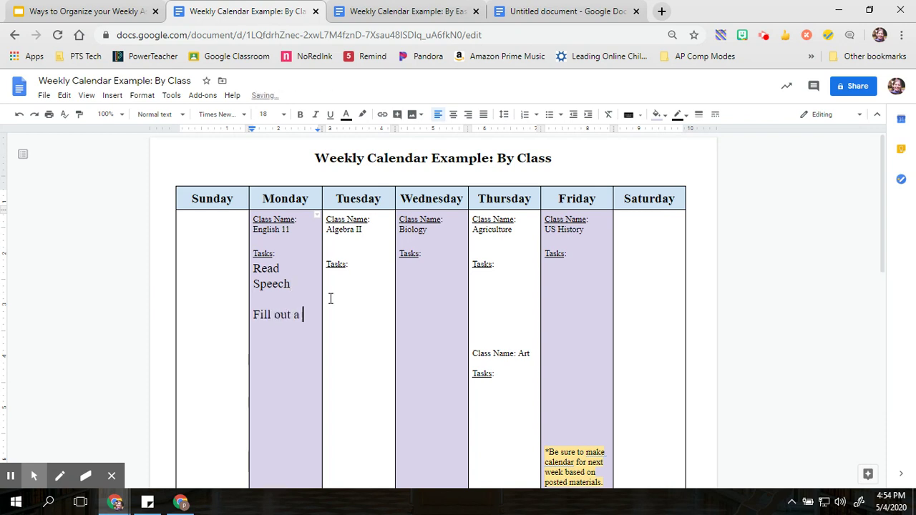
text(worksheet analyzi)
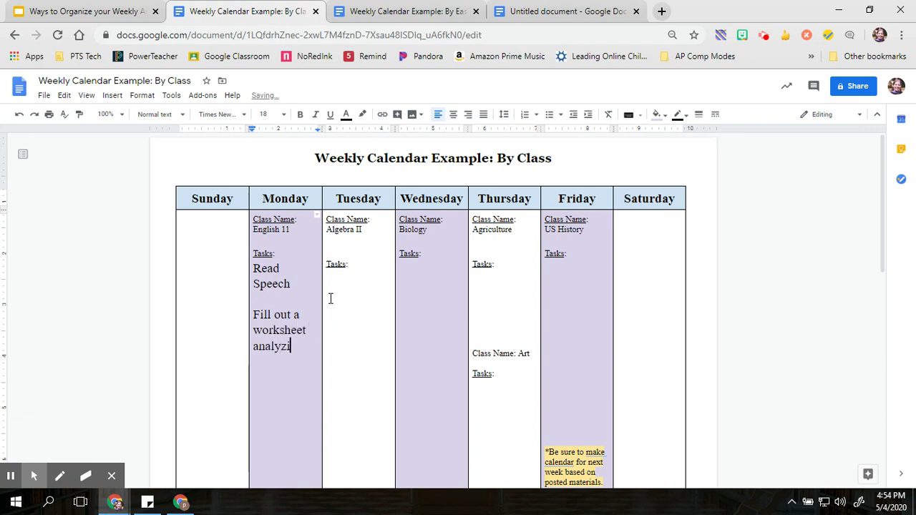
text(ng the speech.)
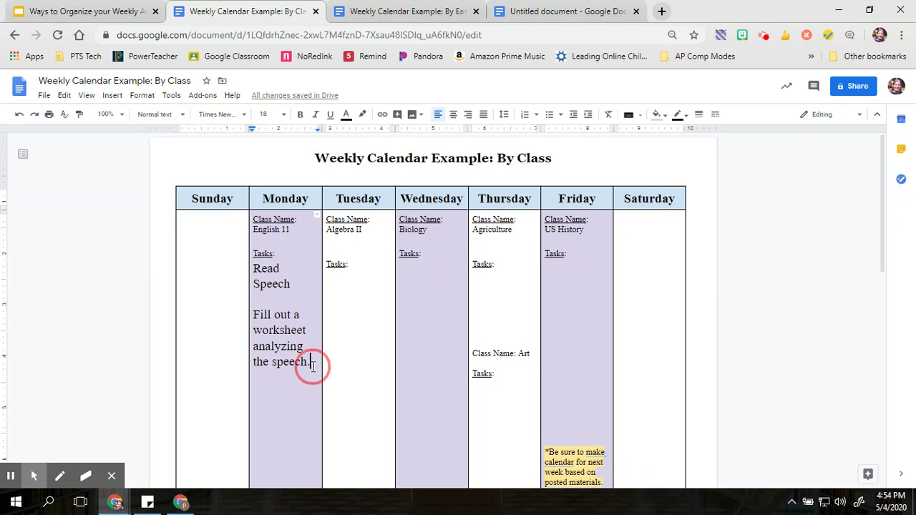
Step: Set the text of Monday's two tasks to font size 12
drag(311, 368, 253, 269)
click(285, 114)
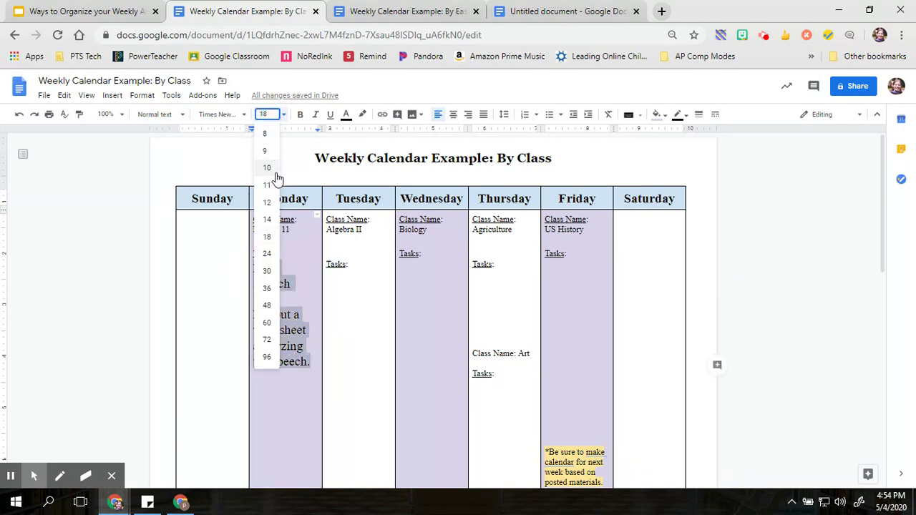
click(269, 200)
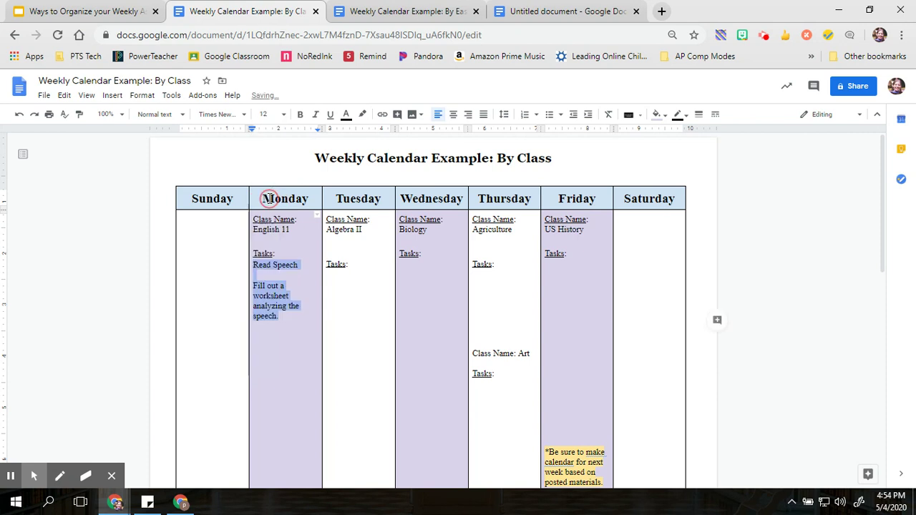
Step: Remove surplus blank lines between Monday's tasks and the highlighted reminder about turning in materials
click(289, 332)
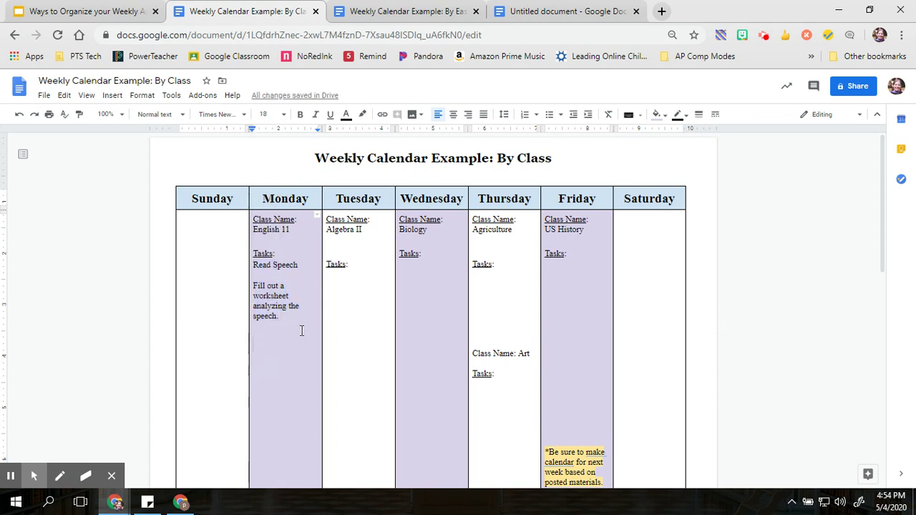
key(Delete)
key(Delete)
key(Delete)
key(Delete)
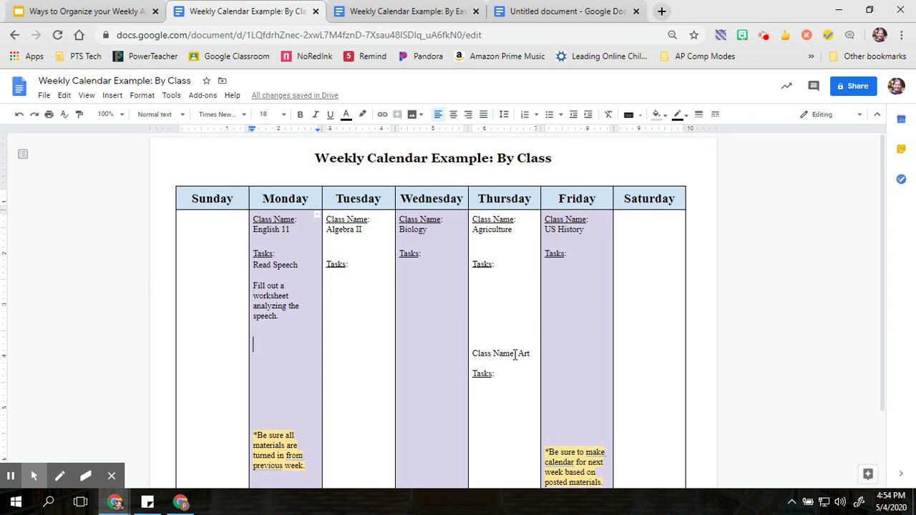
Step: Switch to the "Weekly Calendar Example: By Ease of Task" document and look over its template down to the end
scroll(491, 365, down, 1)
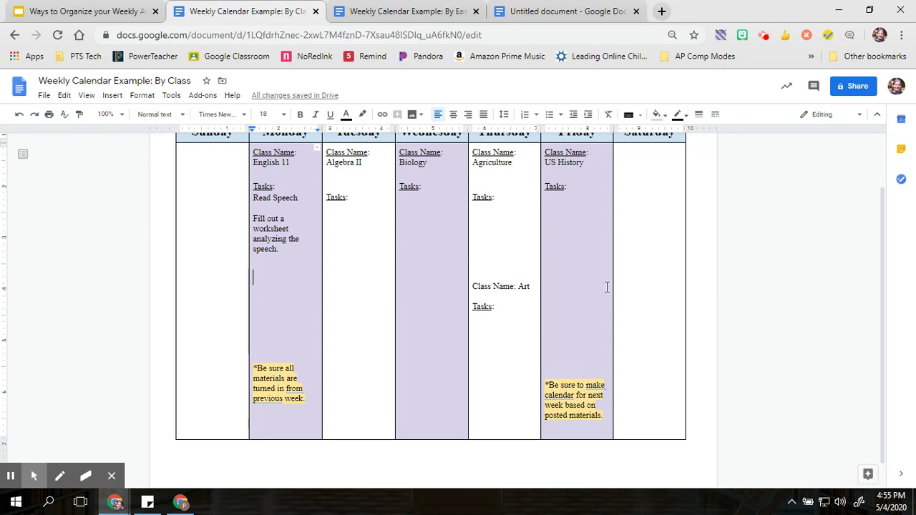
scroll(606, 287, up, 1)
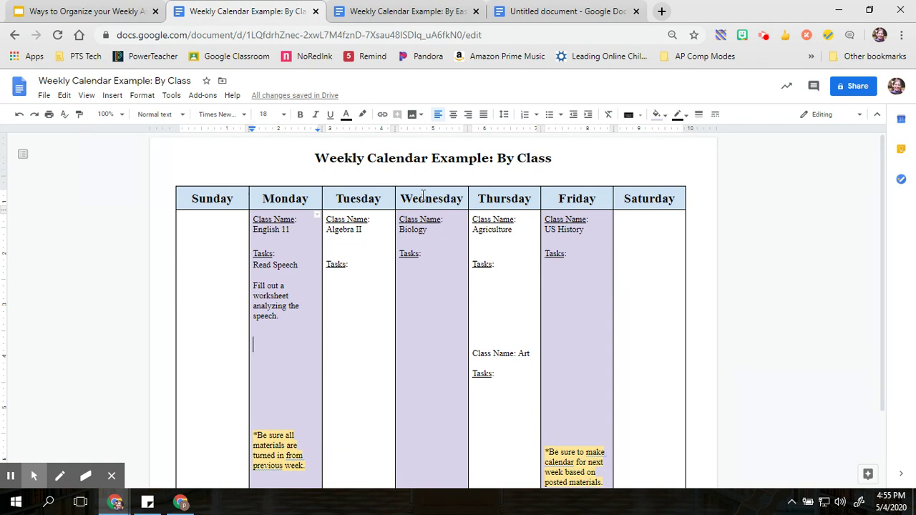
click(394, 17)
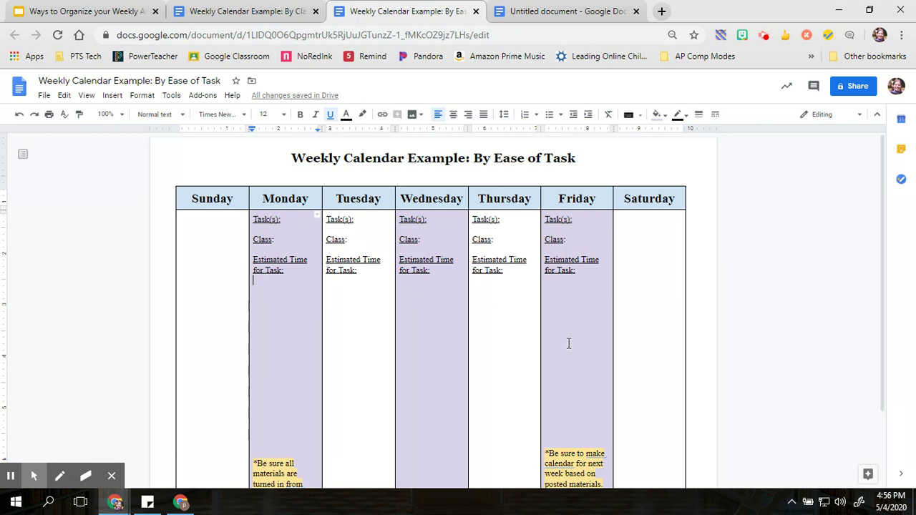
scroll(323, 360, down, 2)
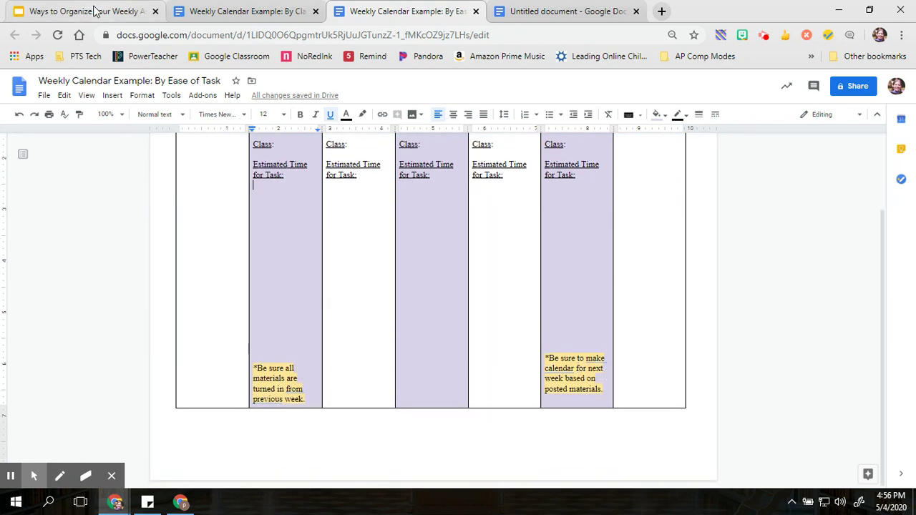
Step: Return to the "Ways to Organize your Weekly" slide deck and start presenting it full screen
click(125, 13)
click(793, 87)
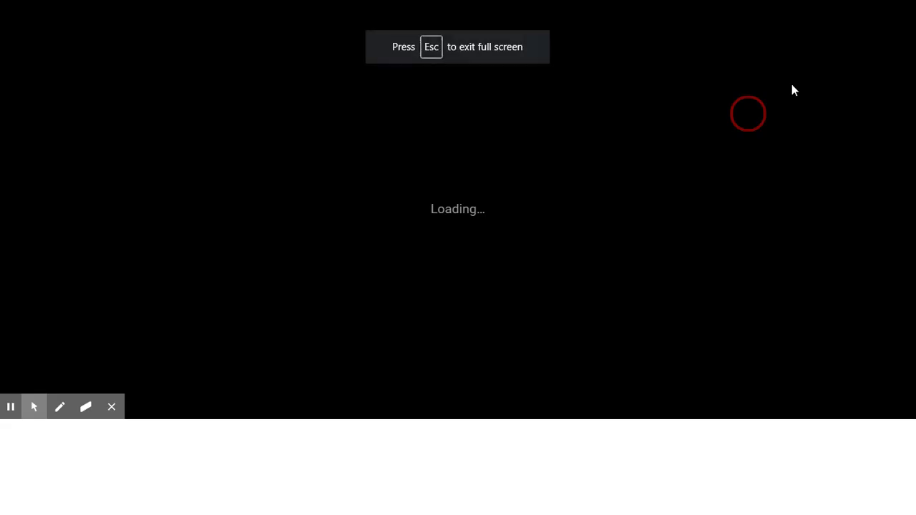